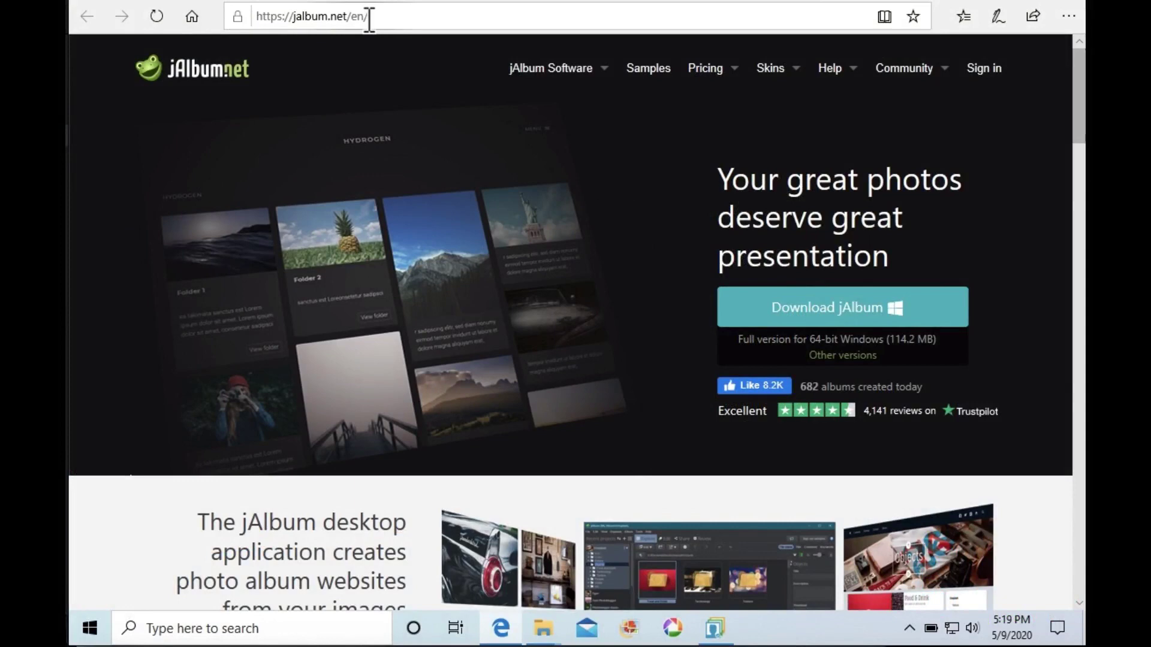
Step: Download and install jAlbum from Edge, launching it when setup finishes
click(839, 311)
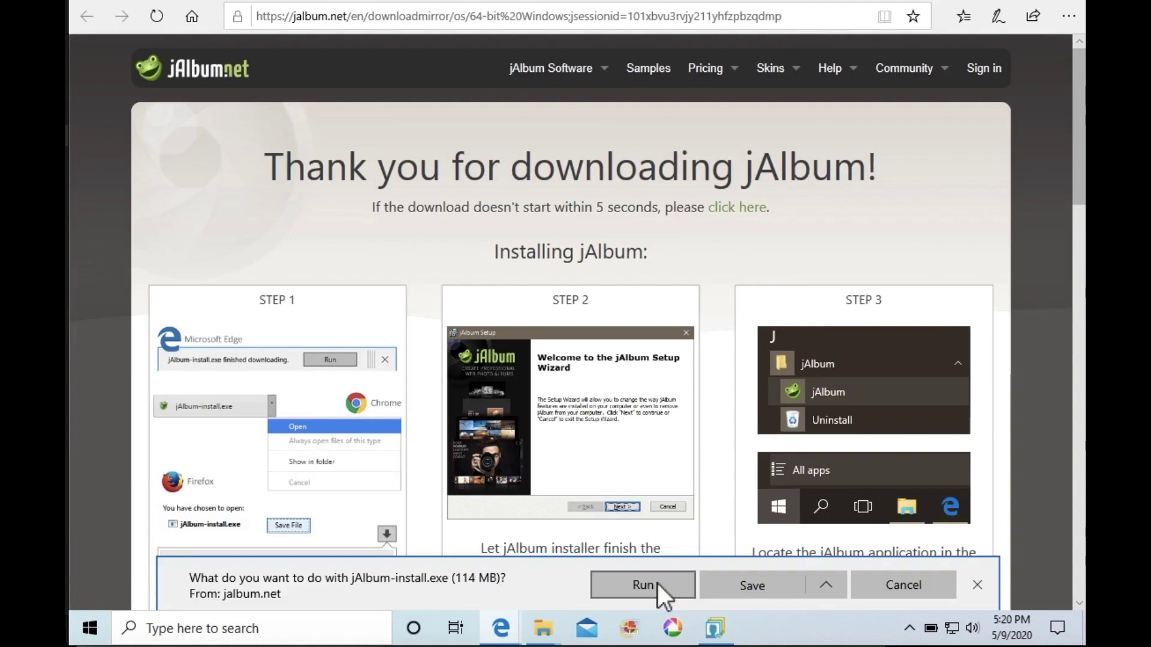
click(657, 584)
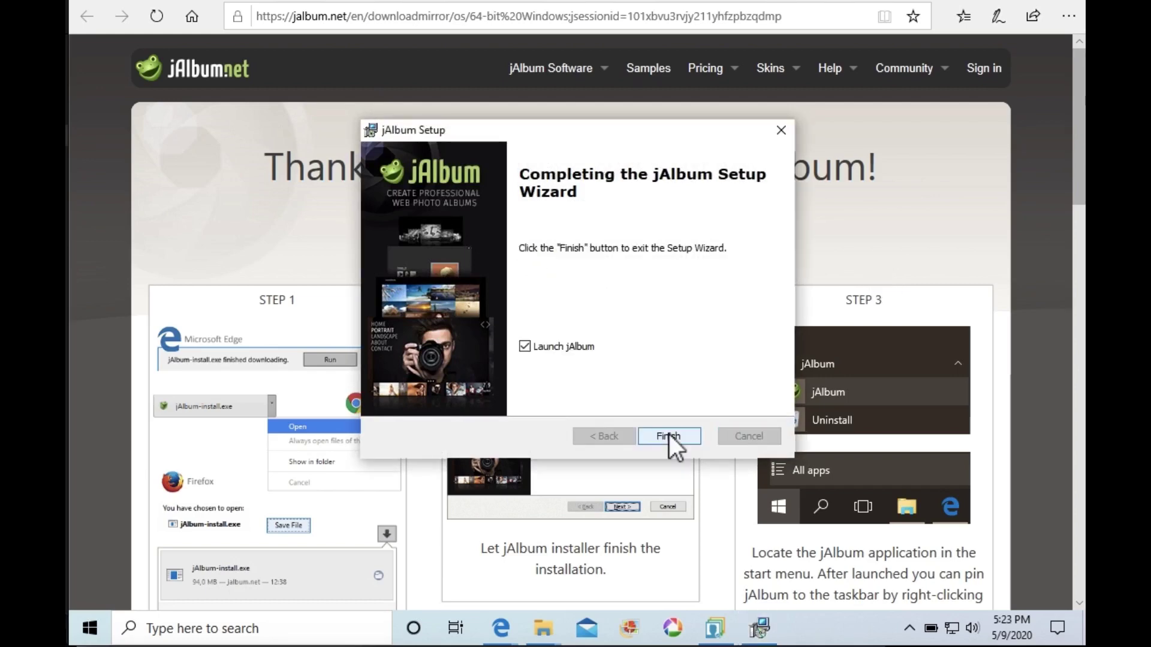
click(669, 435)
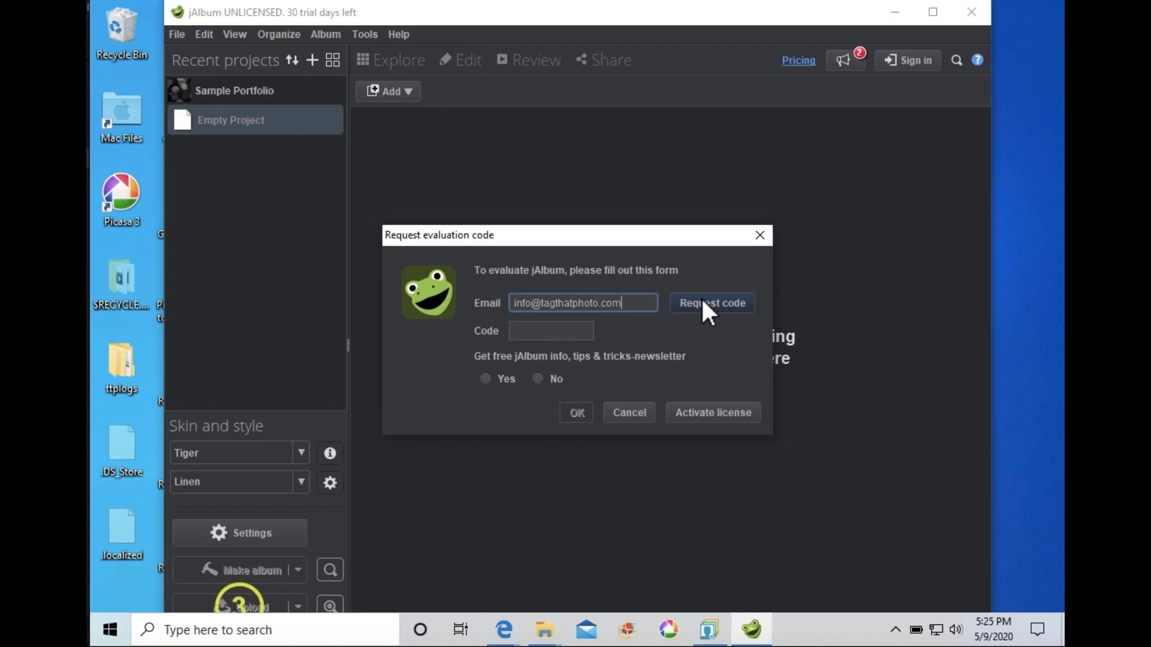
Step: Request a jAlbum trial evaluation code by e-mail and dismiss the confirmation
click(702, 302)
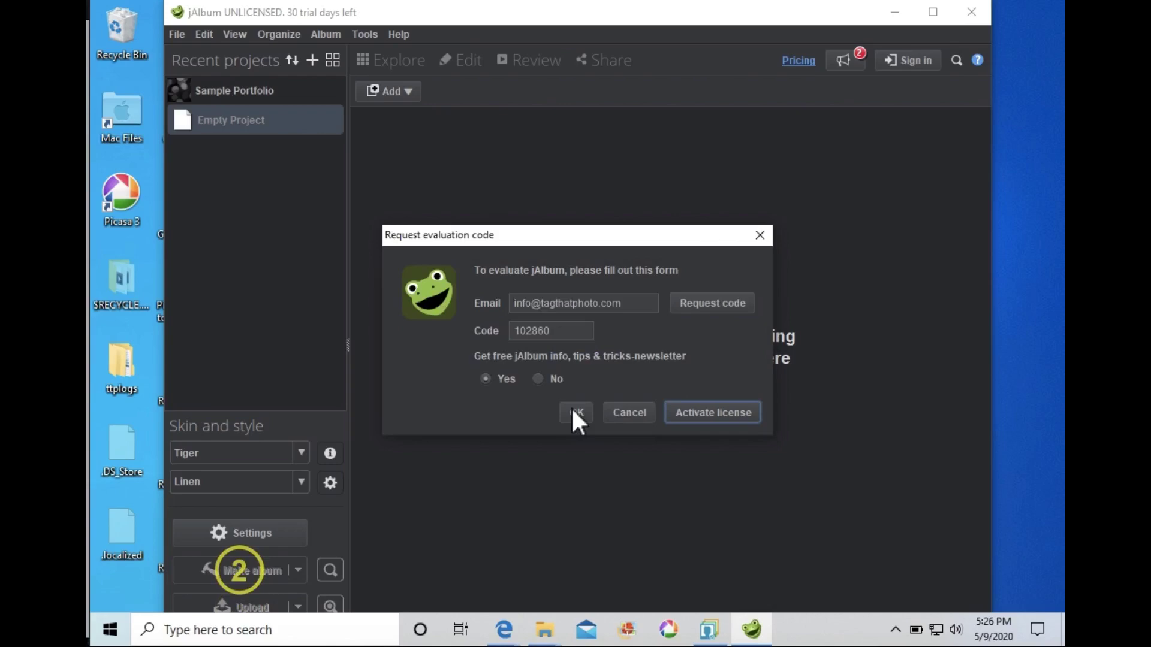
click(574, 412)
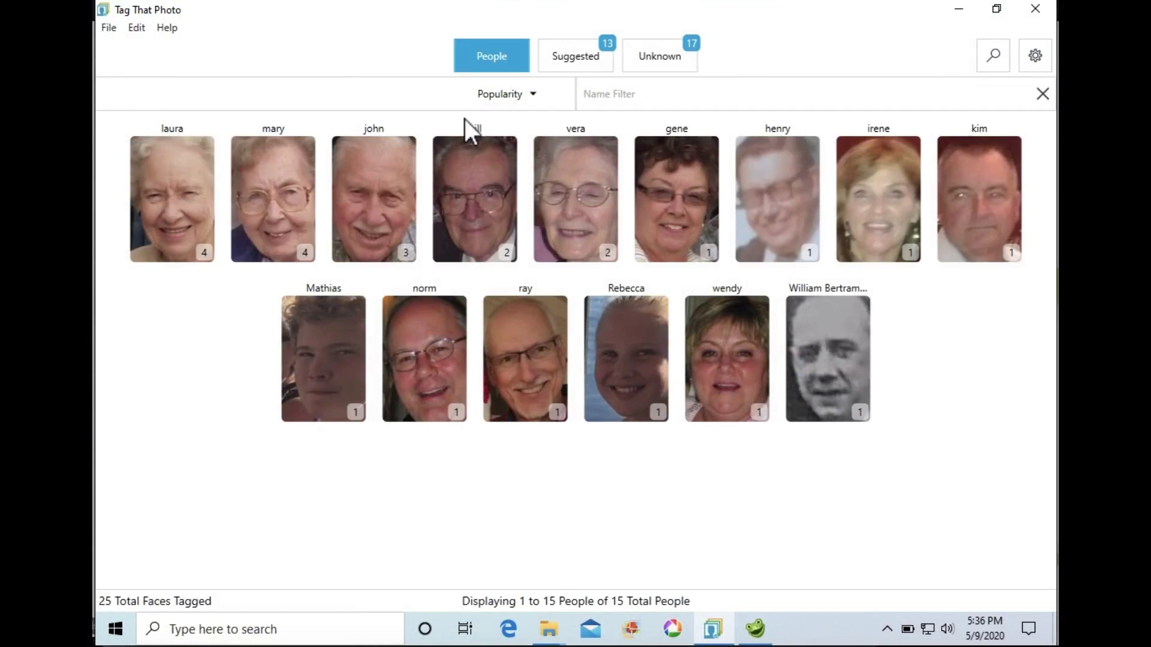
Step: Search for photos tagged with both mary and laura and export all four results
click(993, 54)
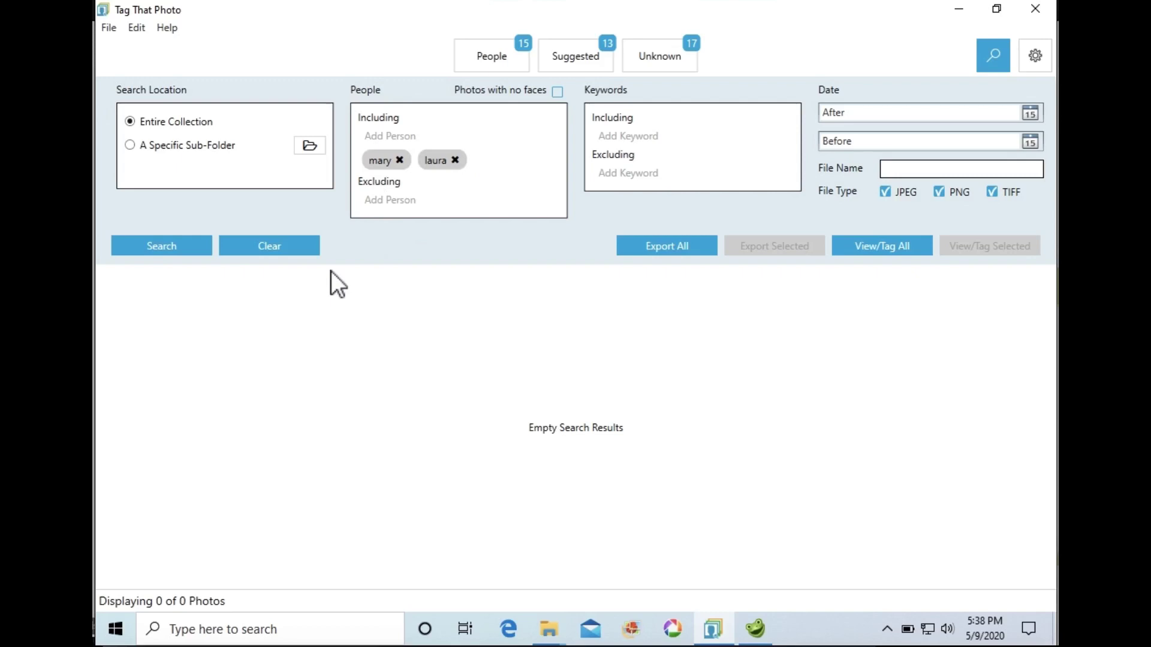
click(172, 259)
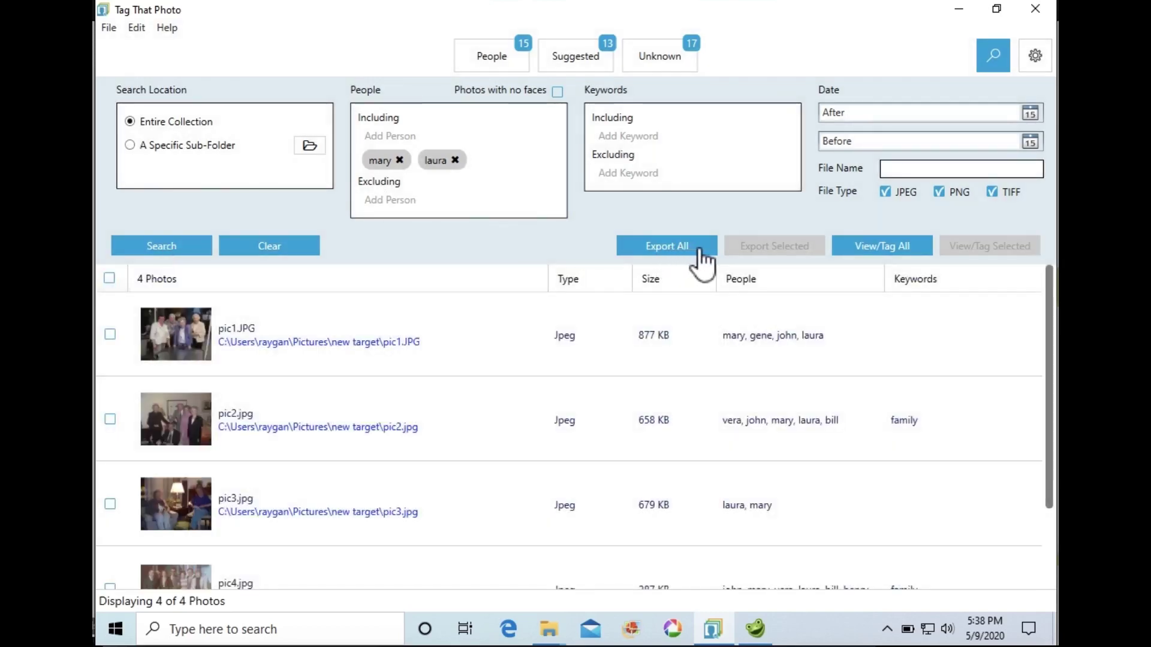
click(699, 253)
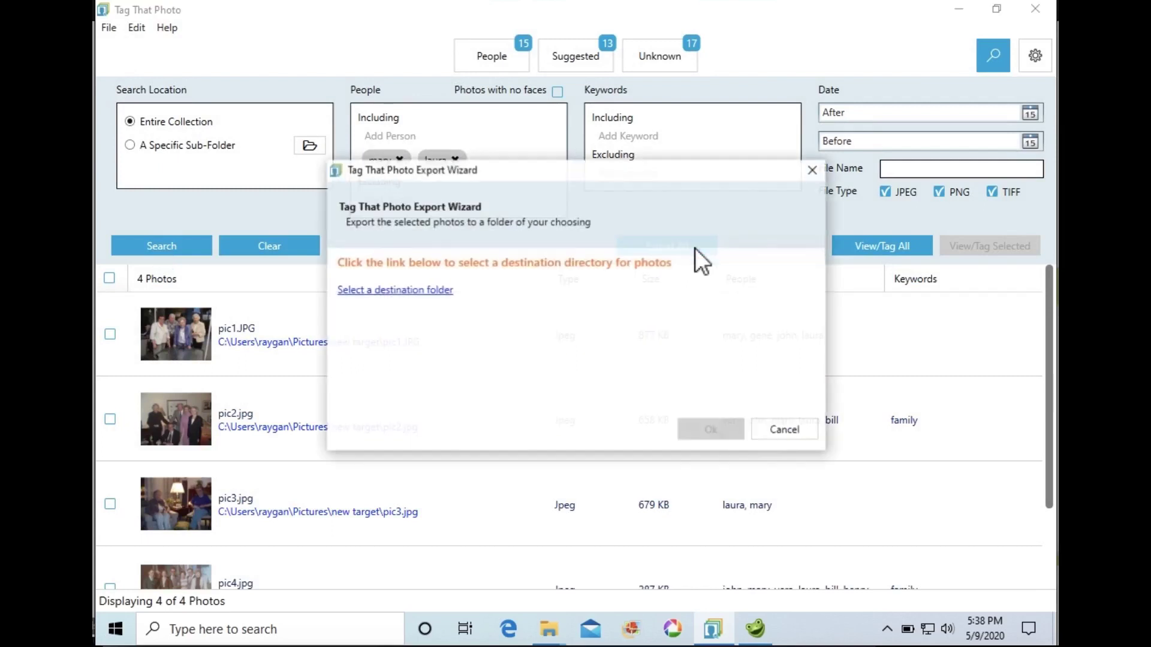
Step: Create a 'slideshow' folder inside Pictures and set it as the export destination
click(422, 290)
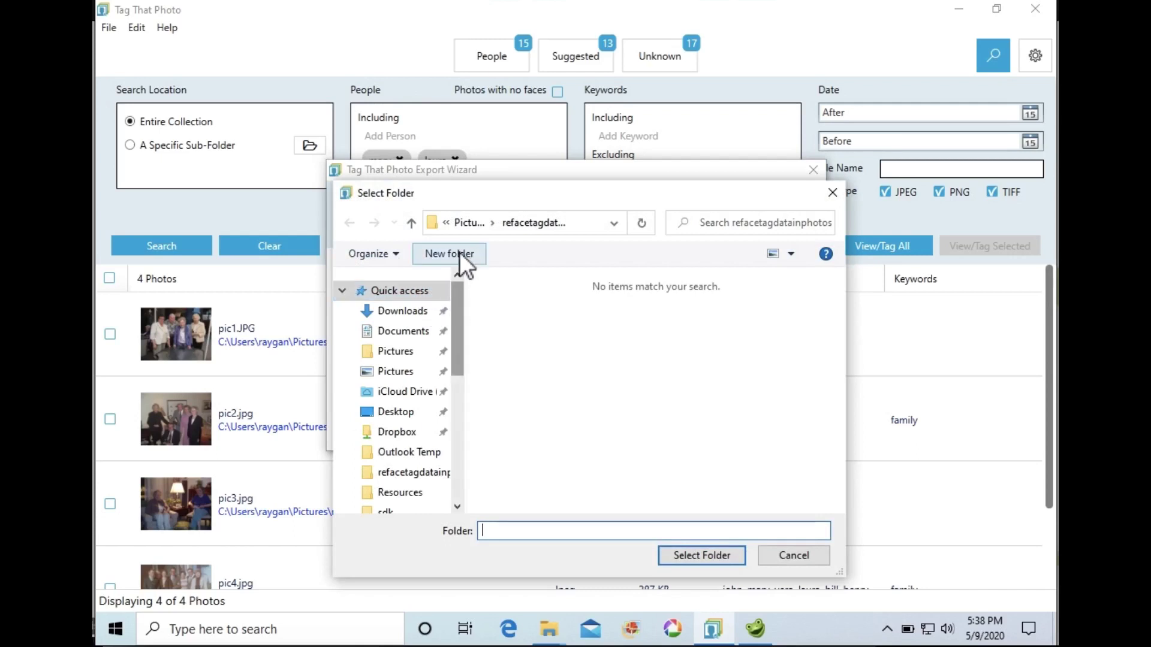
click(462, 223)
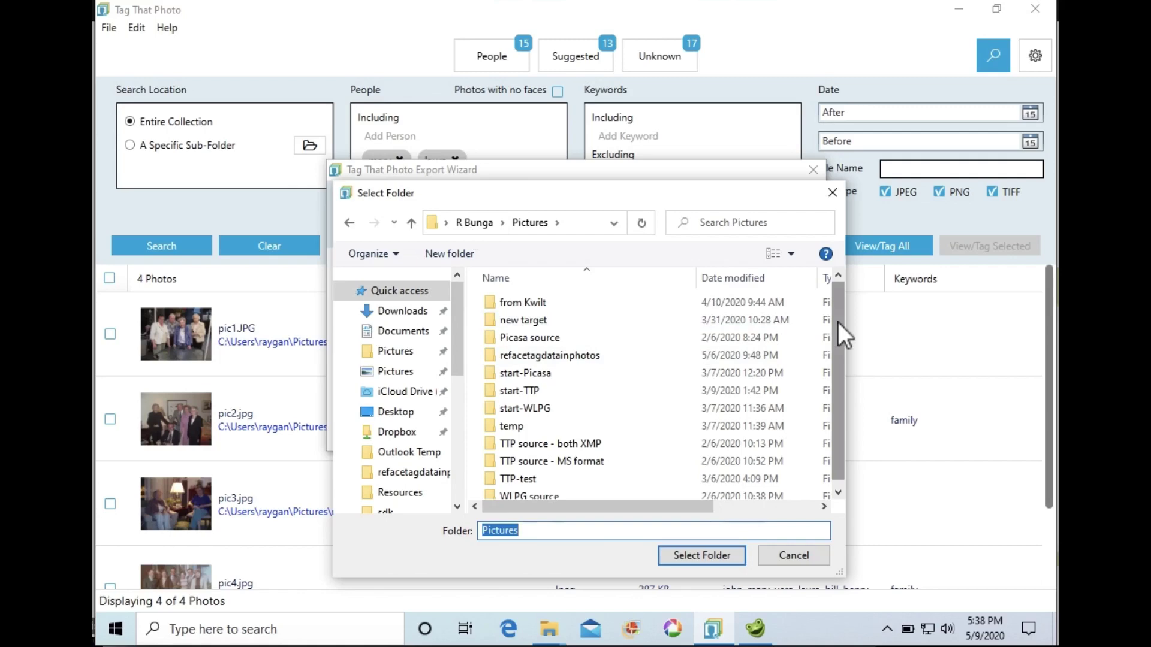
click(456, 254)
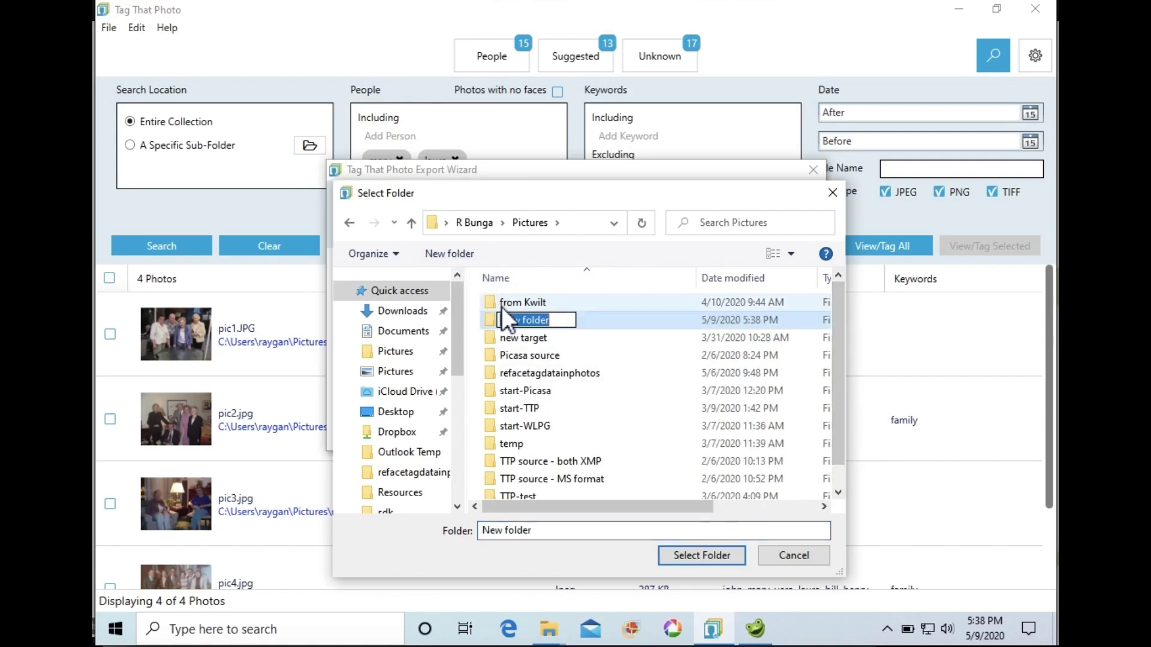
text(slide)
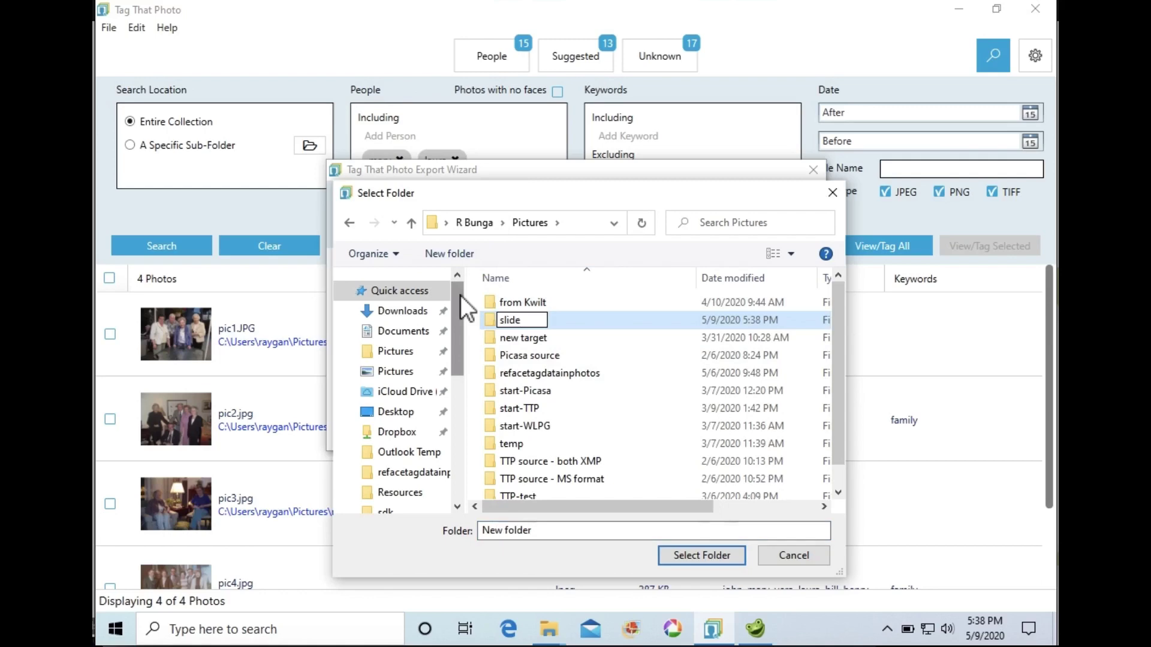
text(show)
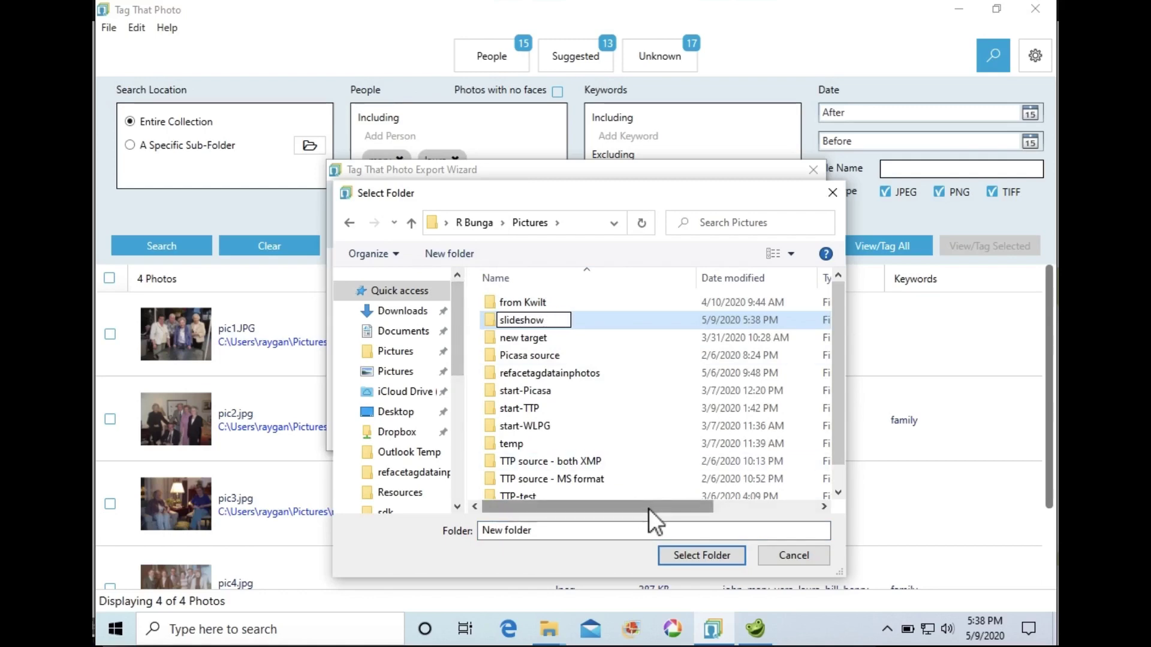
key(Return)
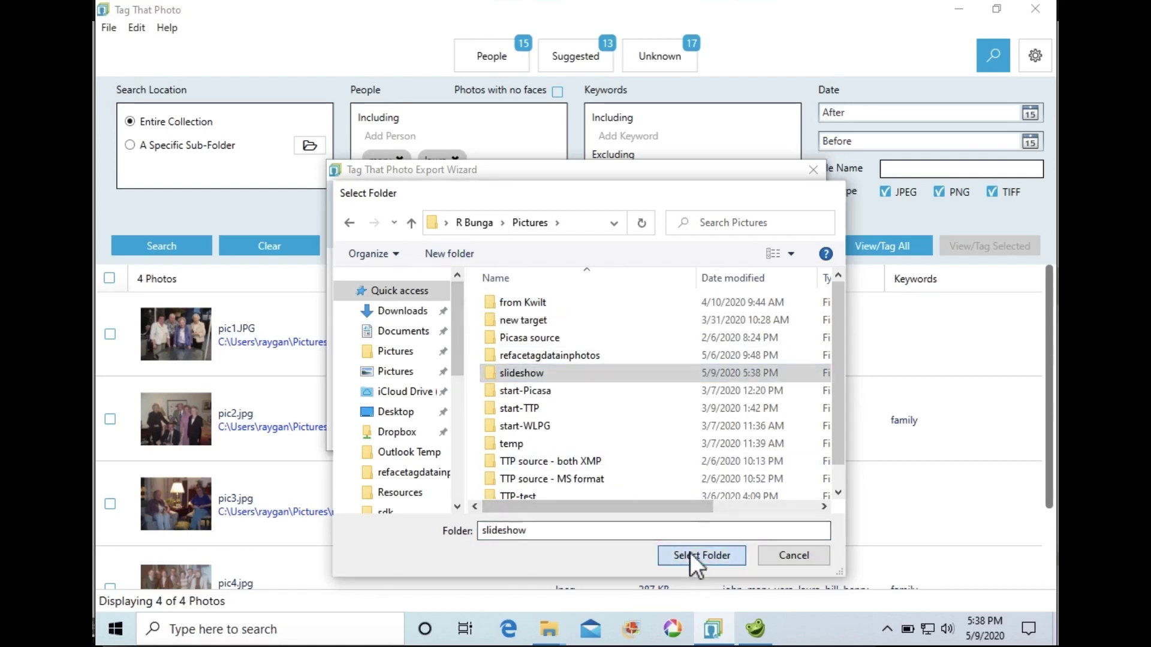
click(689, 554)
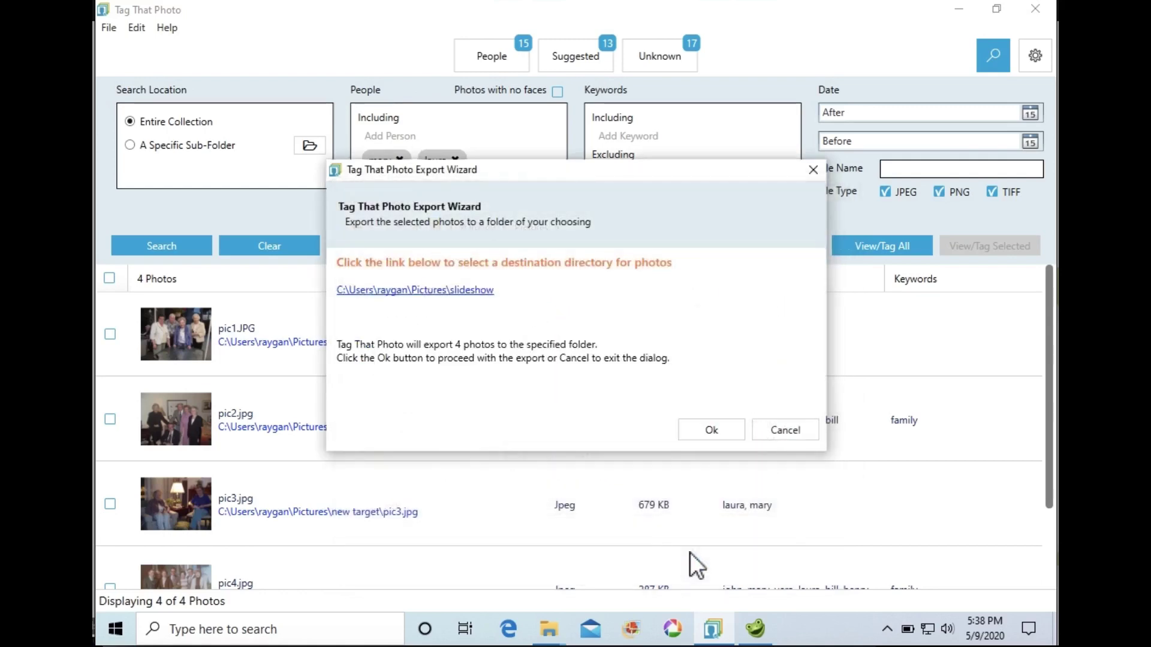
Step: Export the four photos and add pic1–pic4 from Pictures\slideshow to jAlbum
click(710, 427)
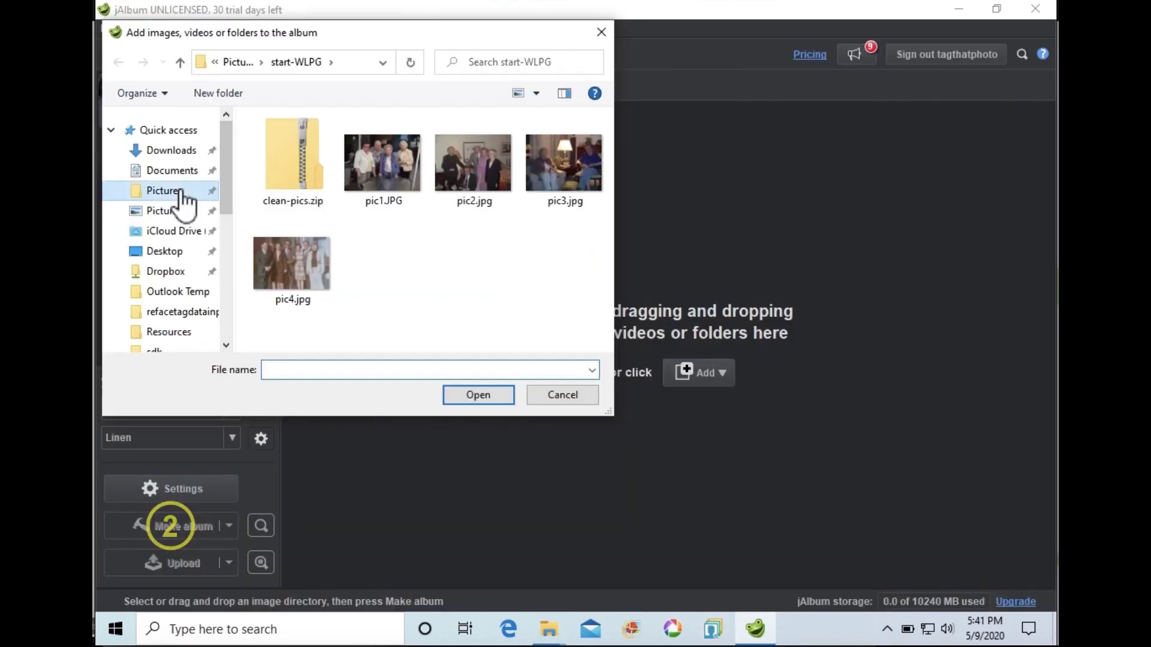
click(181, 193)
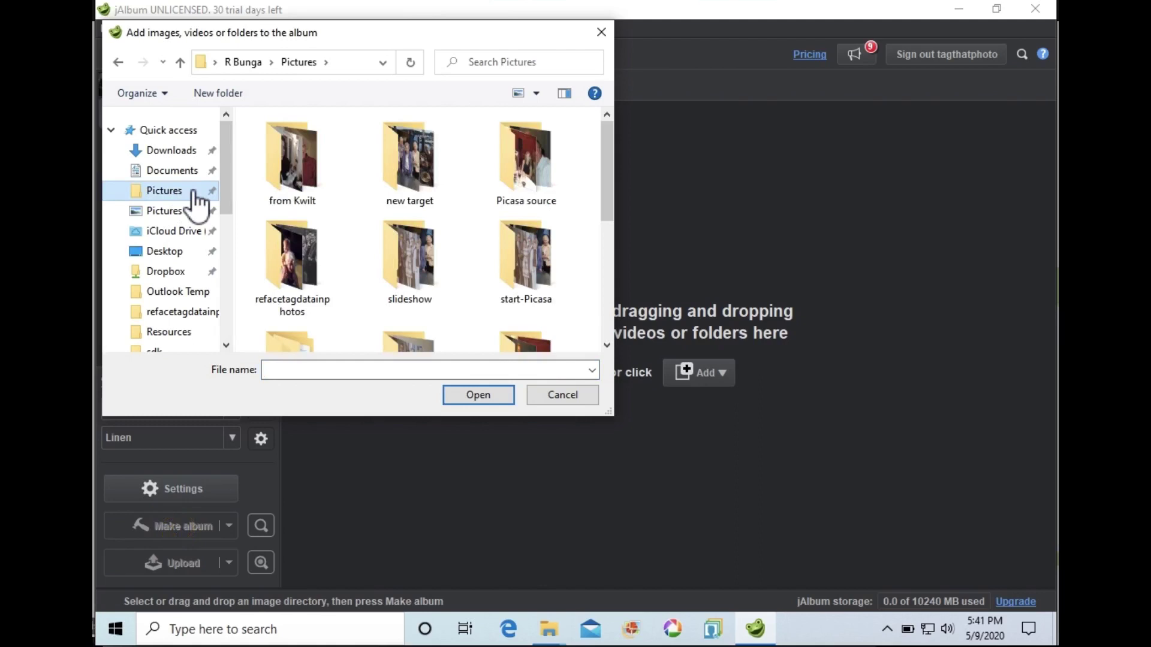
click(410, 253)
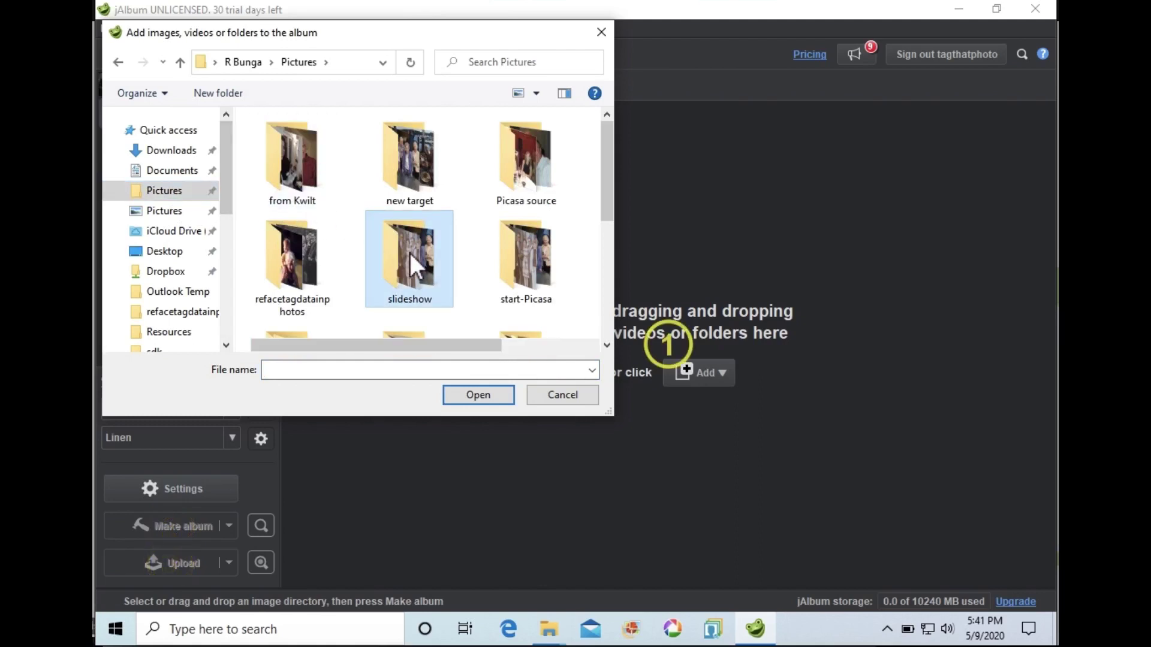
double_click(410, 253)
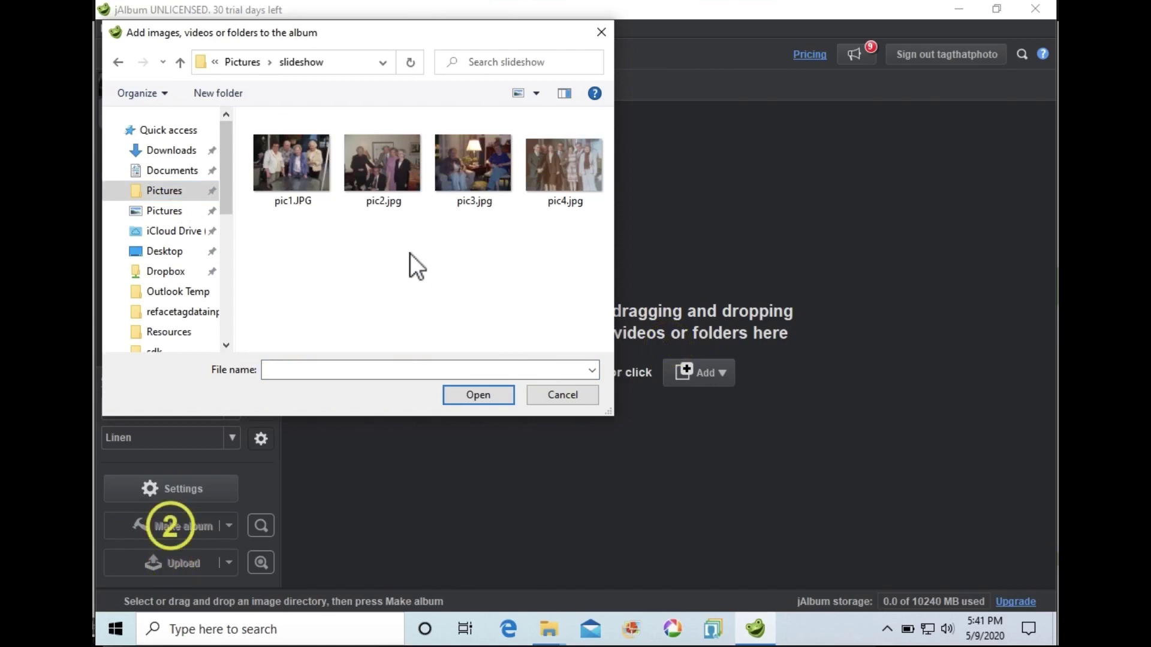
click(311, 167)
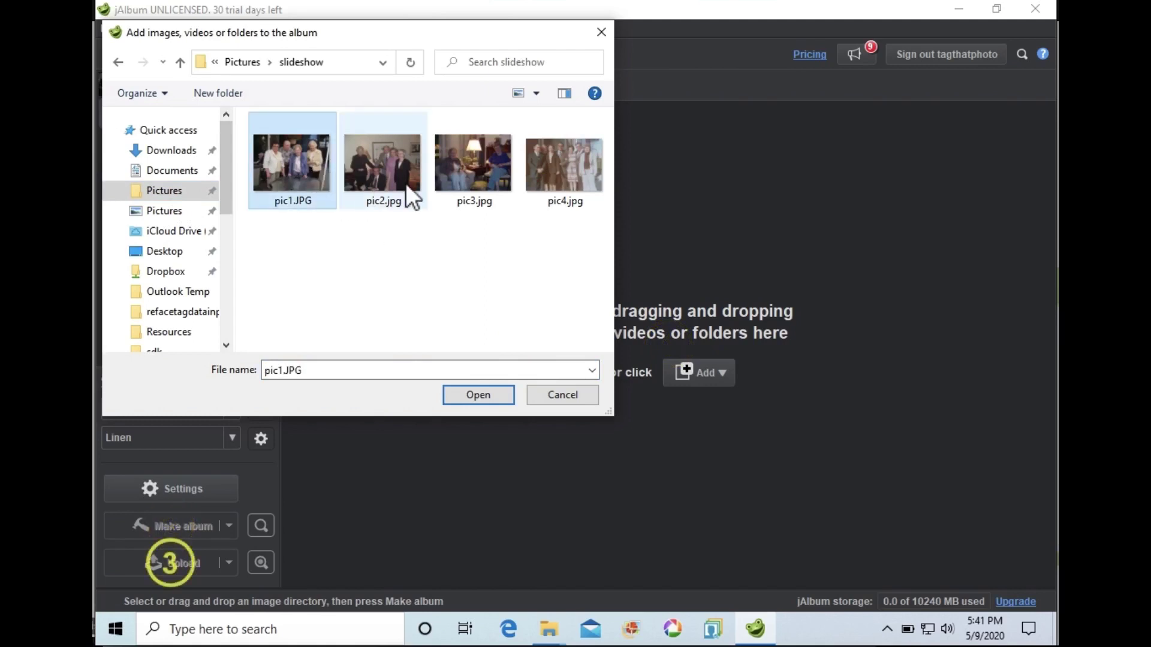
shift+click(581, 163)
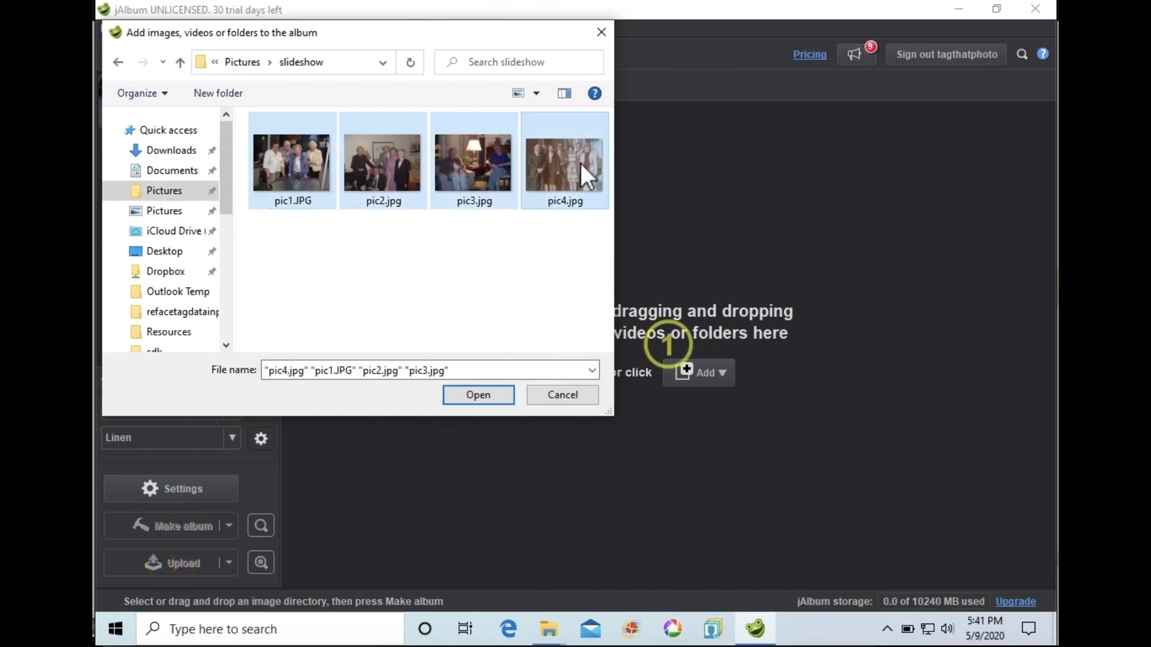
click(487, 393)
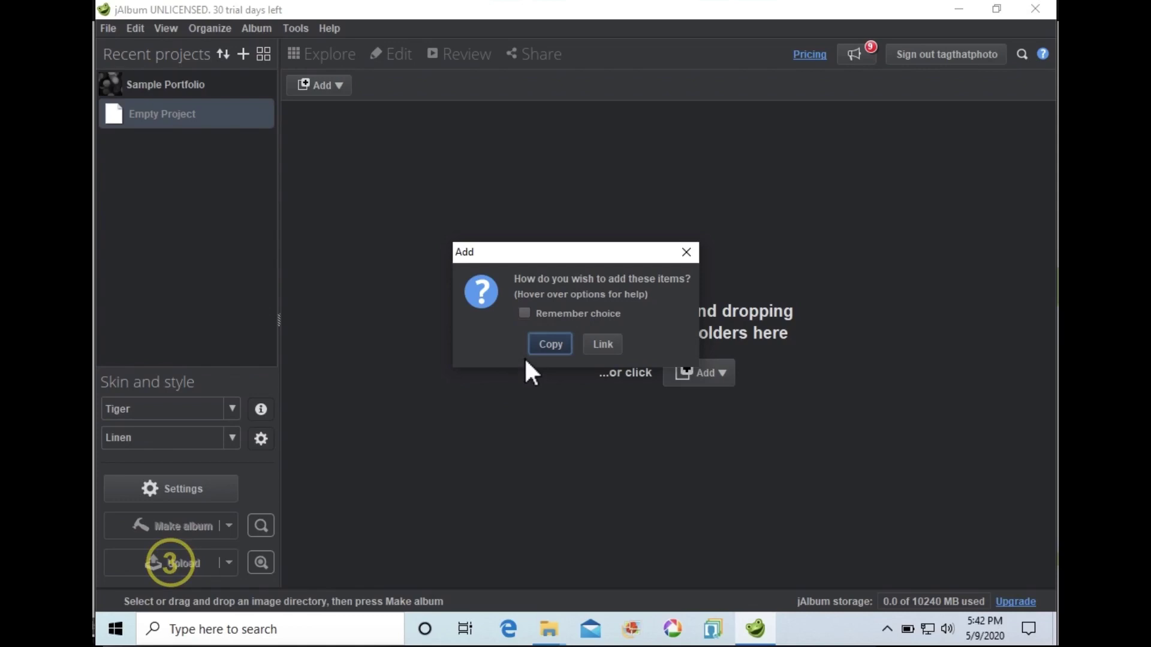
Step: Copy the photos into a new project 'family' described as 'some good pics to share with family'
click(548, 343)
text(famil)
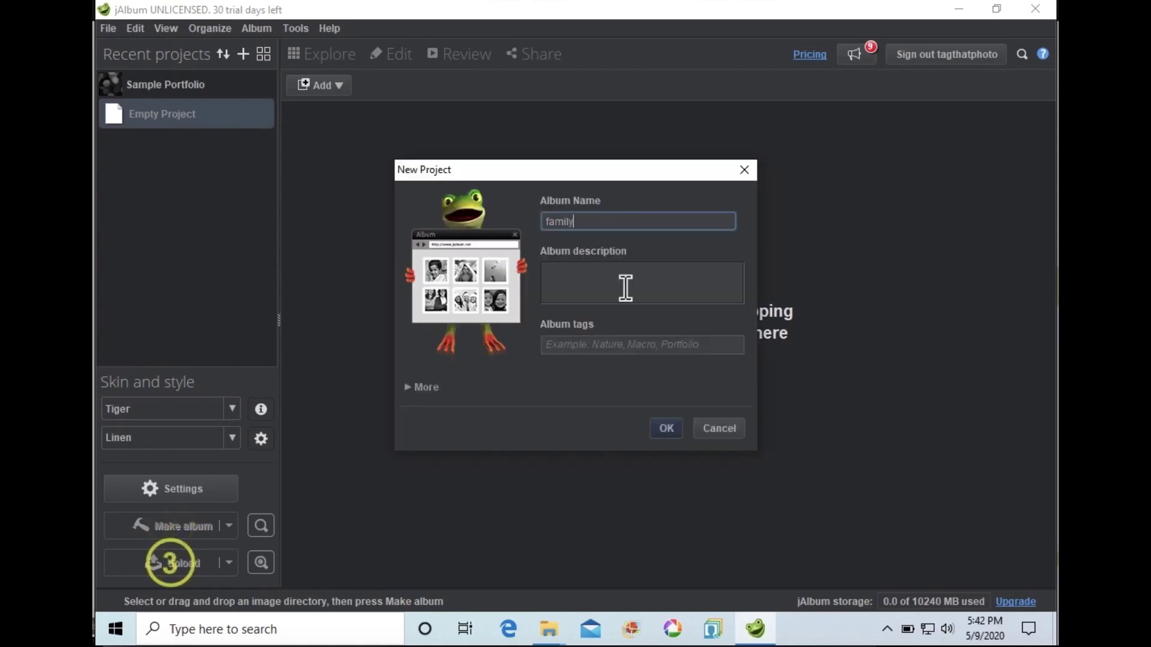
text(y)
click(625, 288)
text(some )
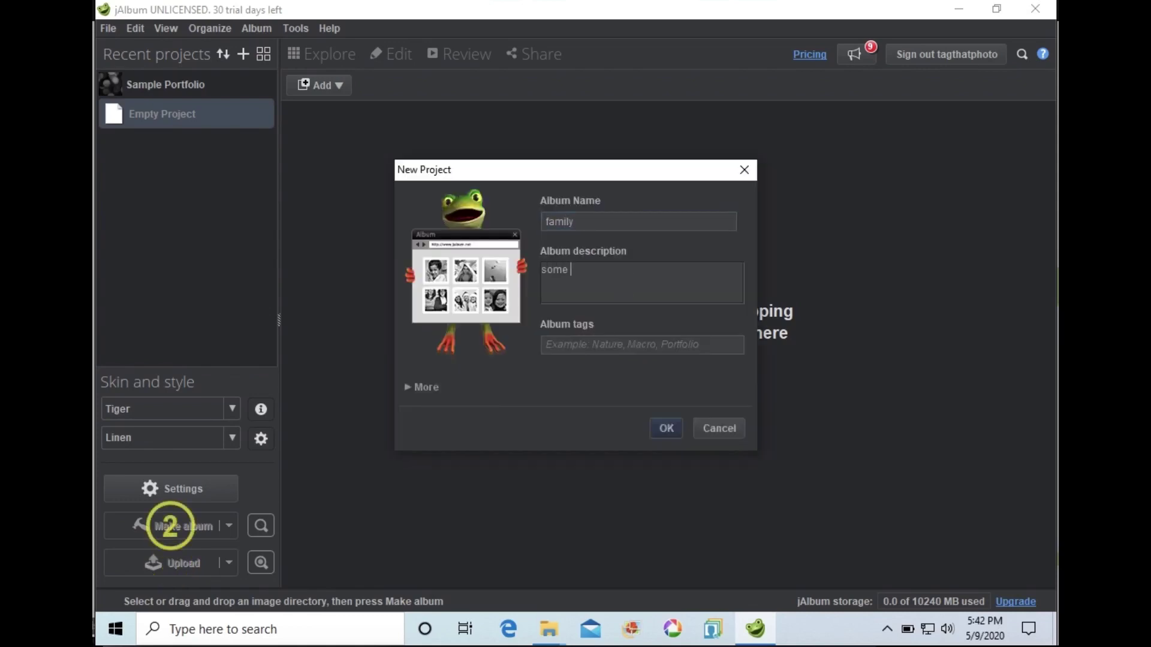
text(good pics to share with)
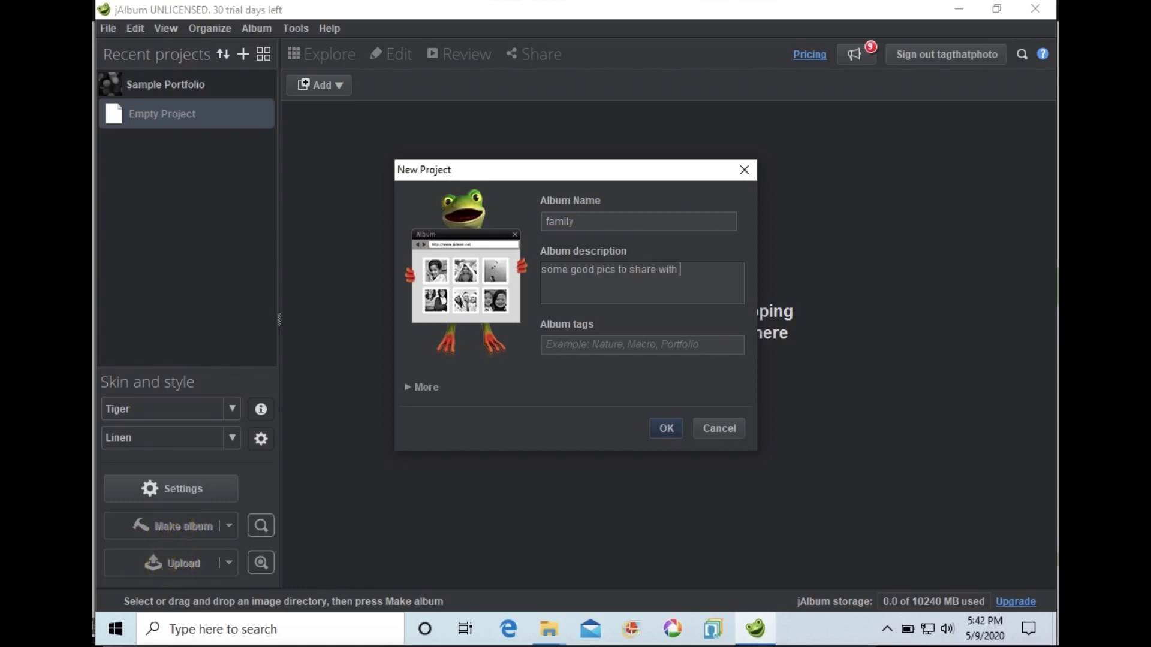
text( family)
click(666, 426)
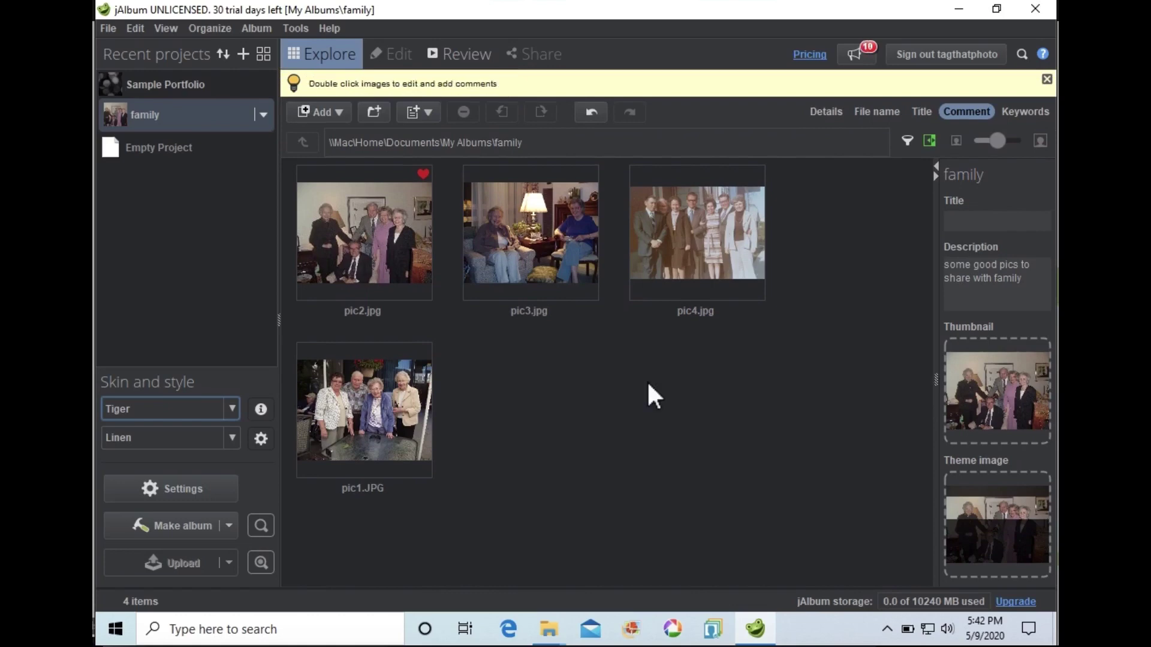
Step: Title the album 'Family Album' and build it with Make album
click(986, 226)
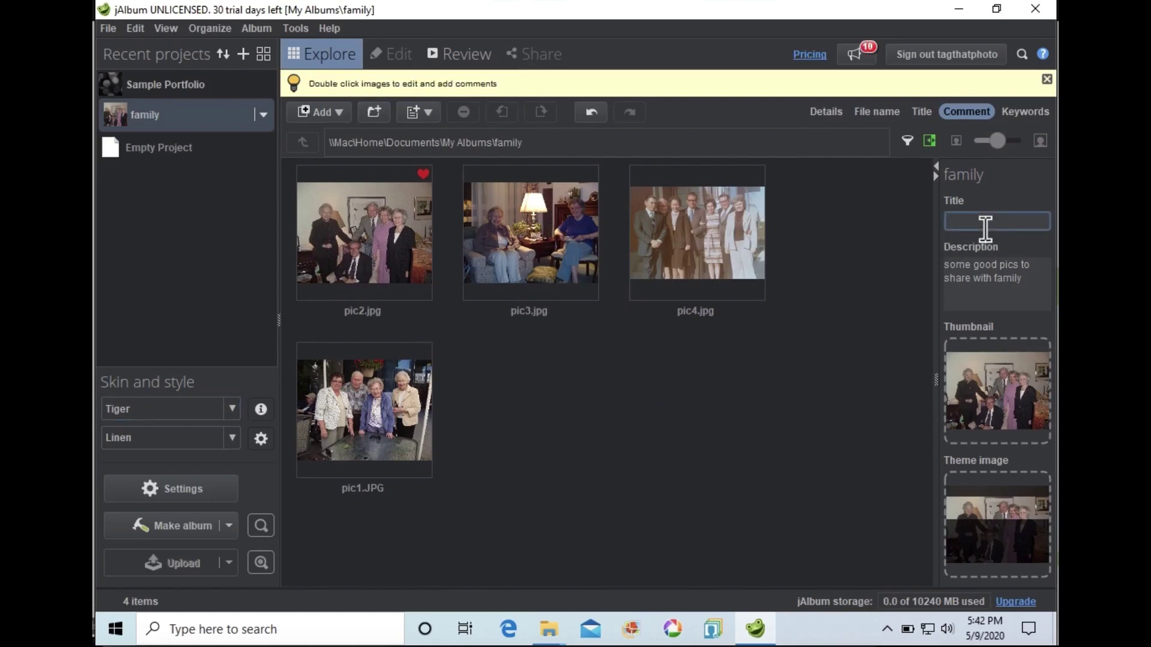
text(Family Albu)
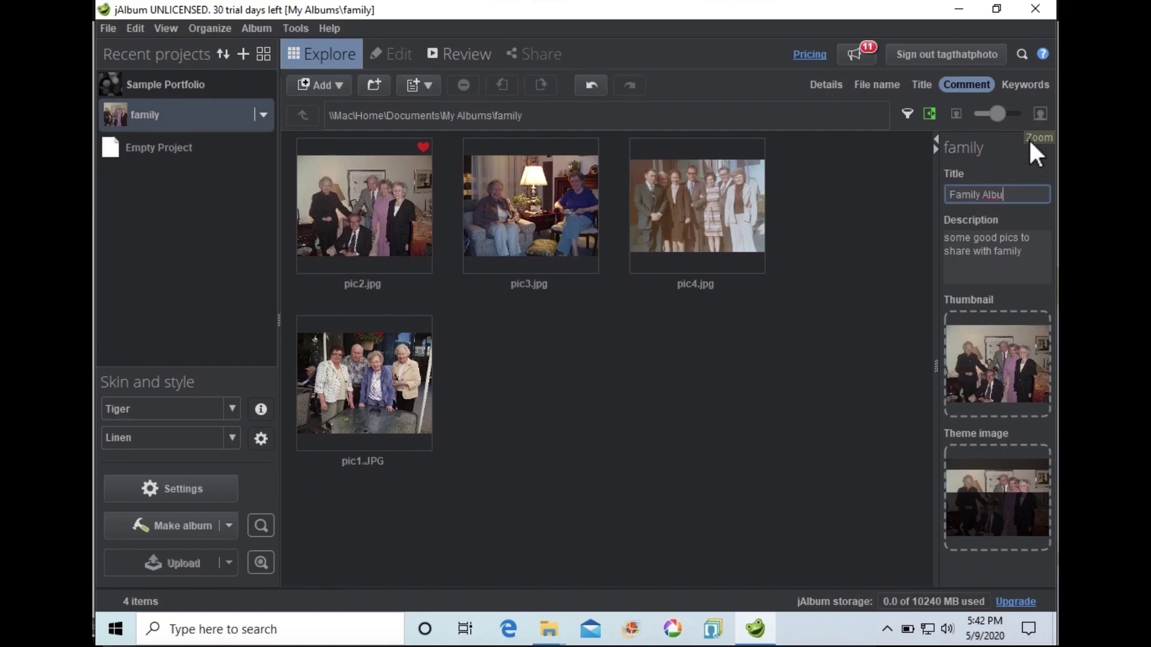
text(m)
click(228, 526)
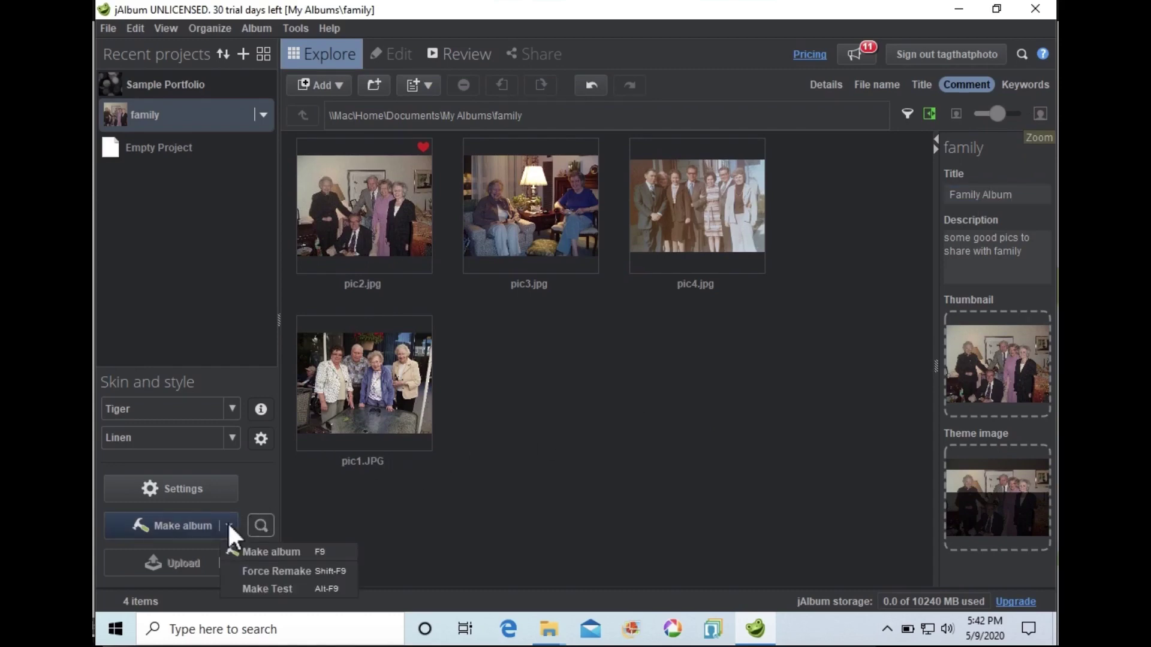
click(255, 550)
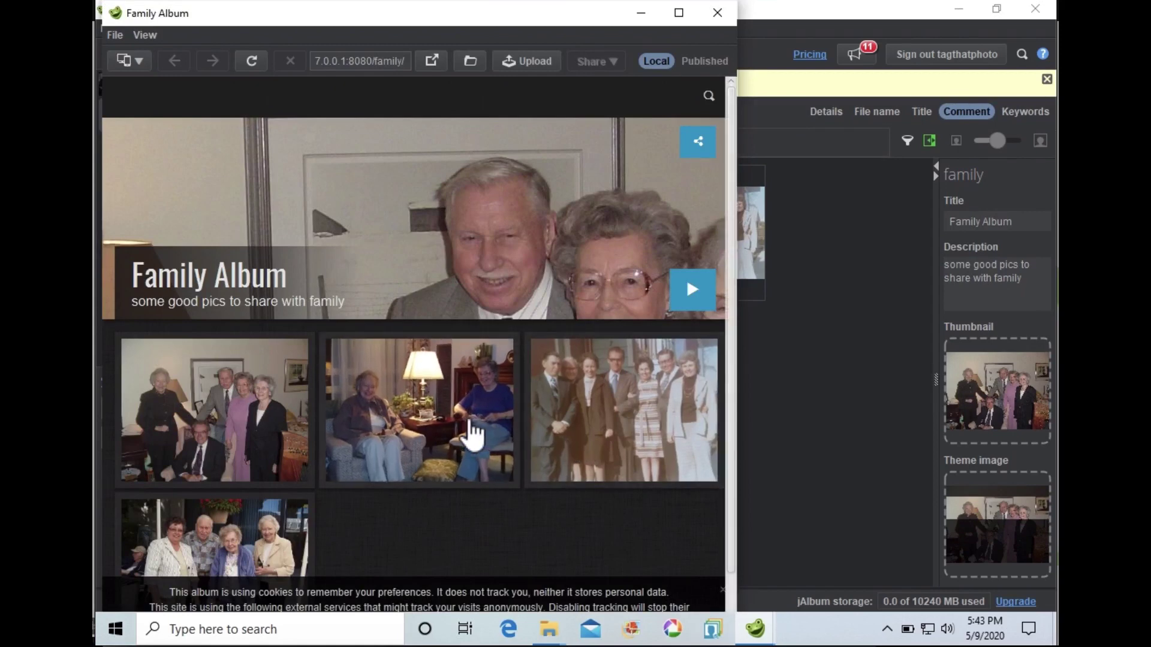
Step: Preview pic3's face name tags and pic1's keywords mary, gene, john, laura
click(471, 434)
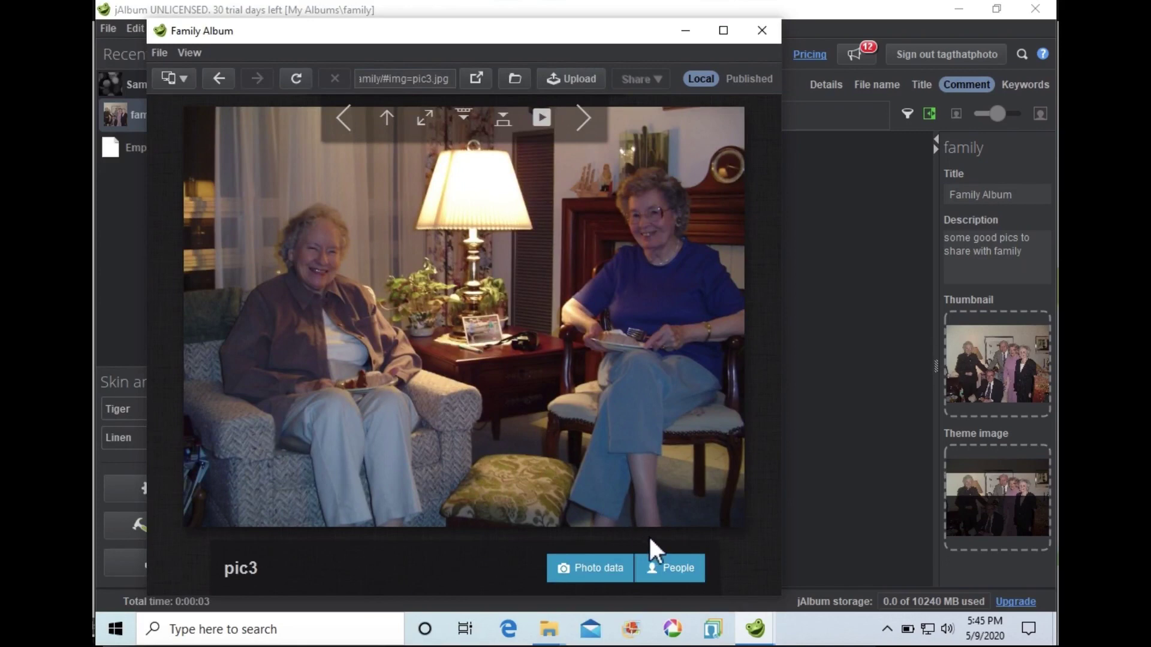
click(673, 570)
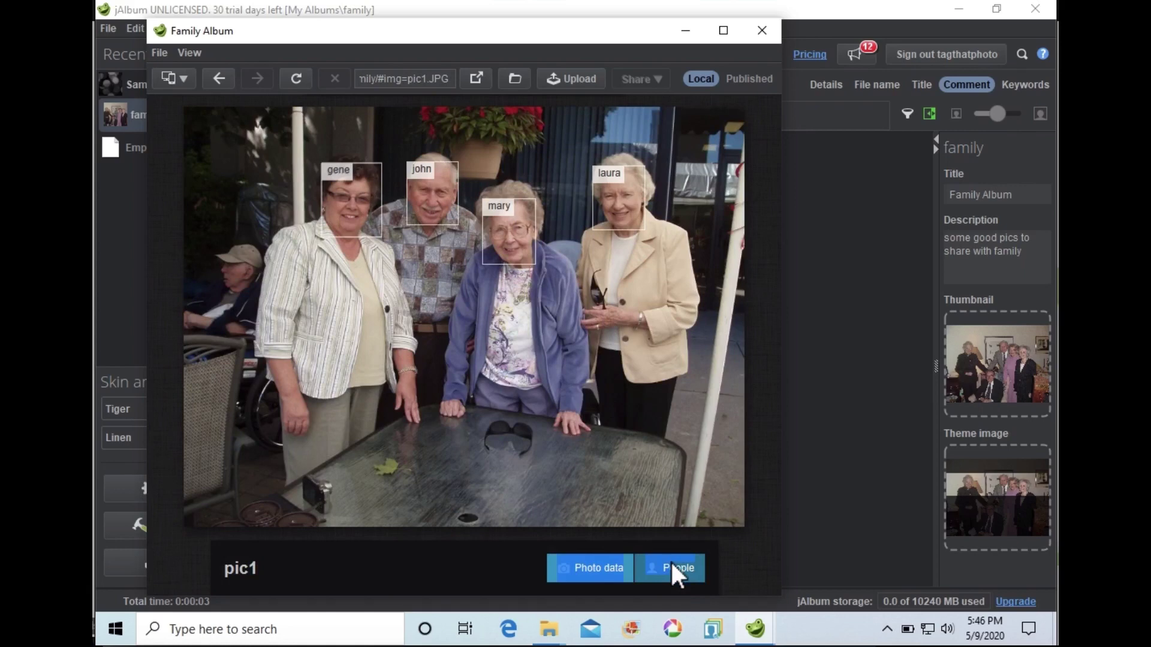
click(602, 570)
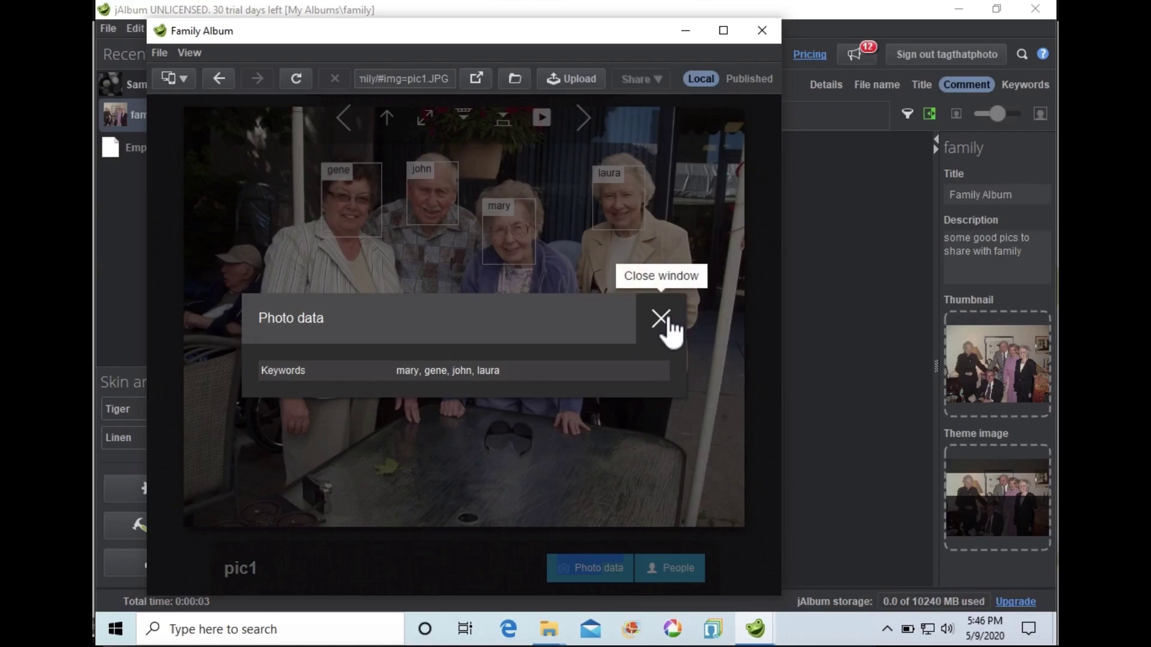
key(ctrl+a)
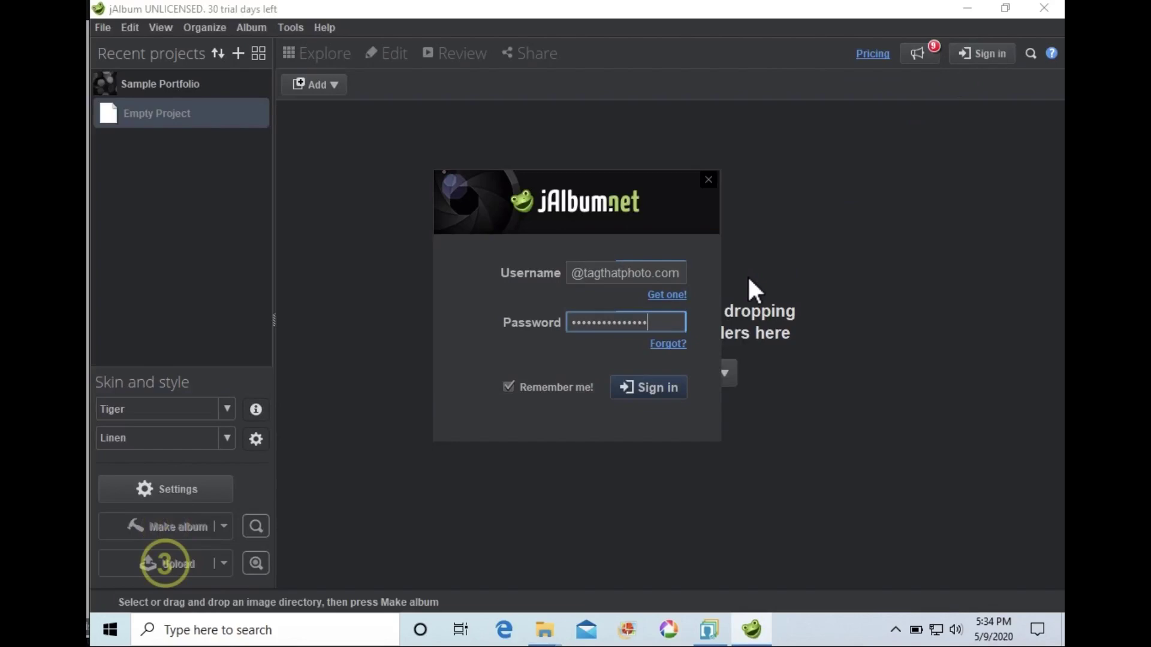
Step: Sign in to jalbum.net, upload the album to the family folder, and view it online
click(662, 384)
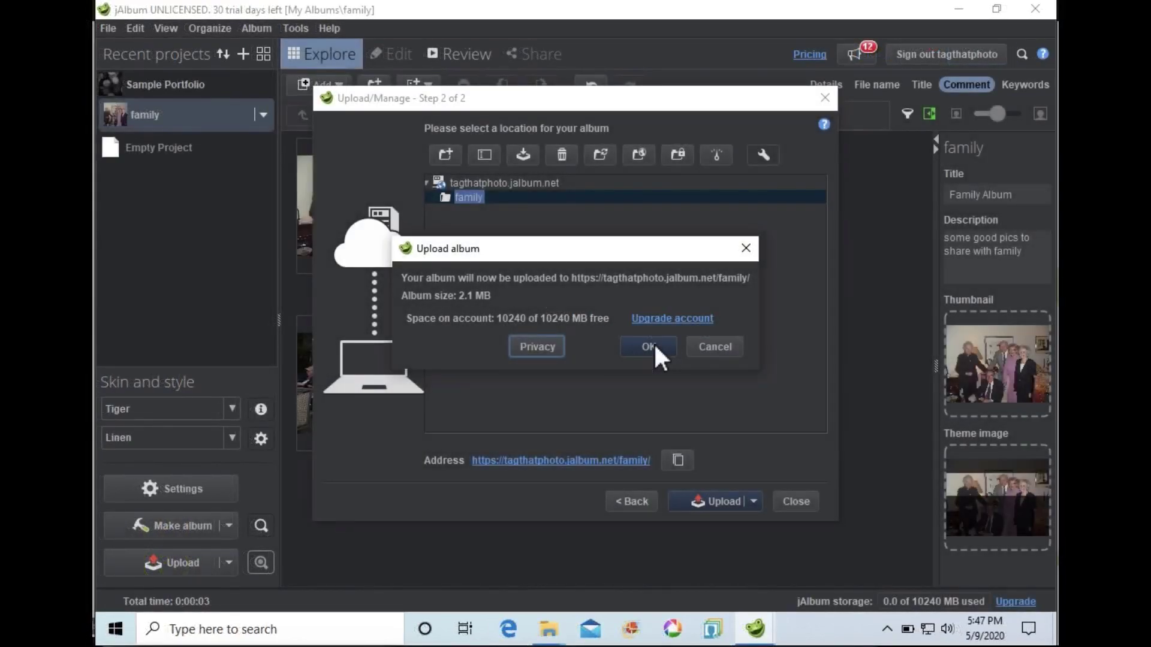
click(655, 345)
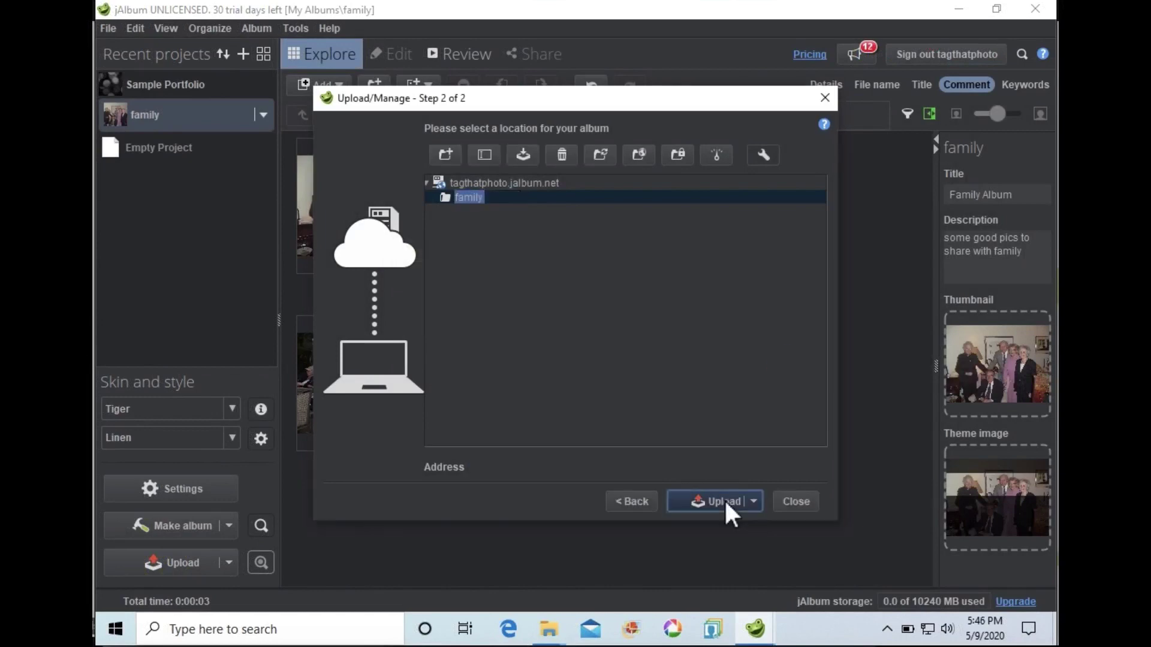
click(726, 505)
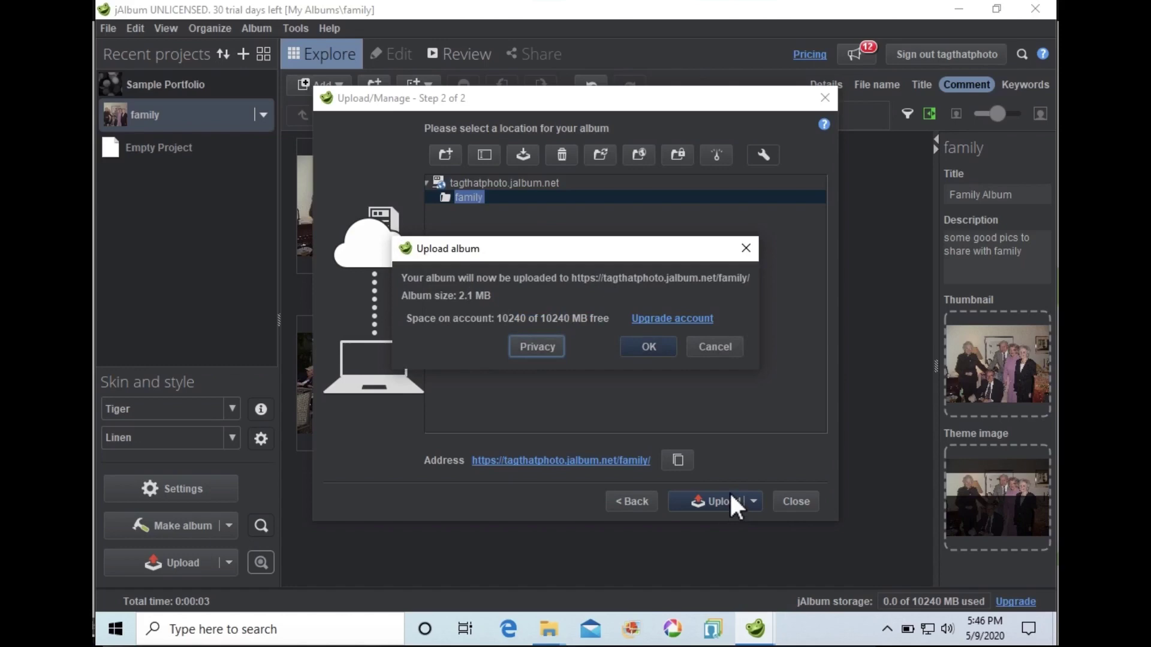
click(650, 347)
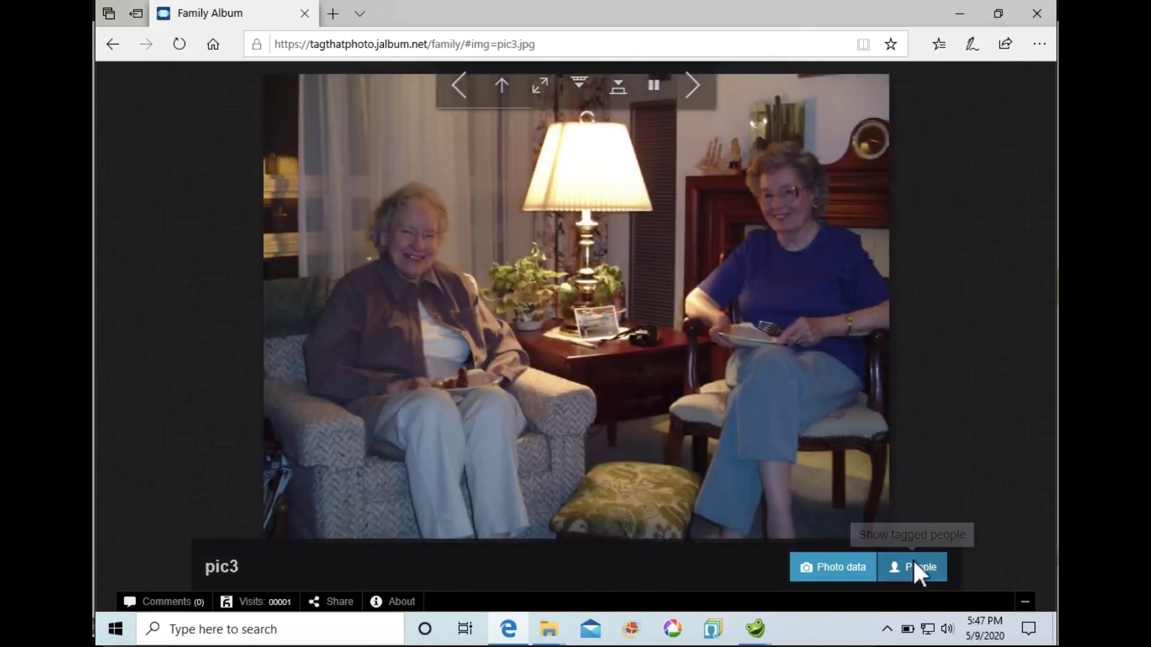
Step: Show the laura and mary face name tags on pic3 in the online slideshow
click(914, 563)
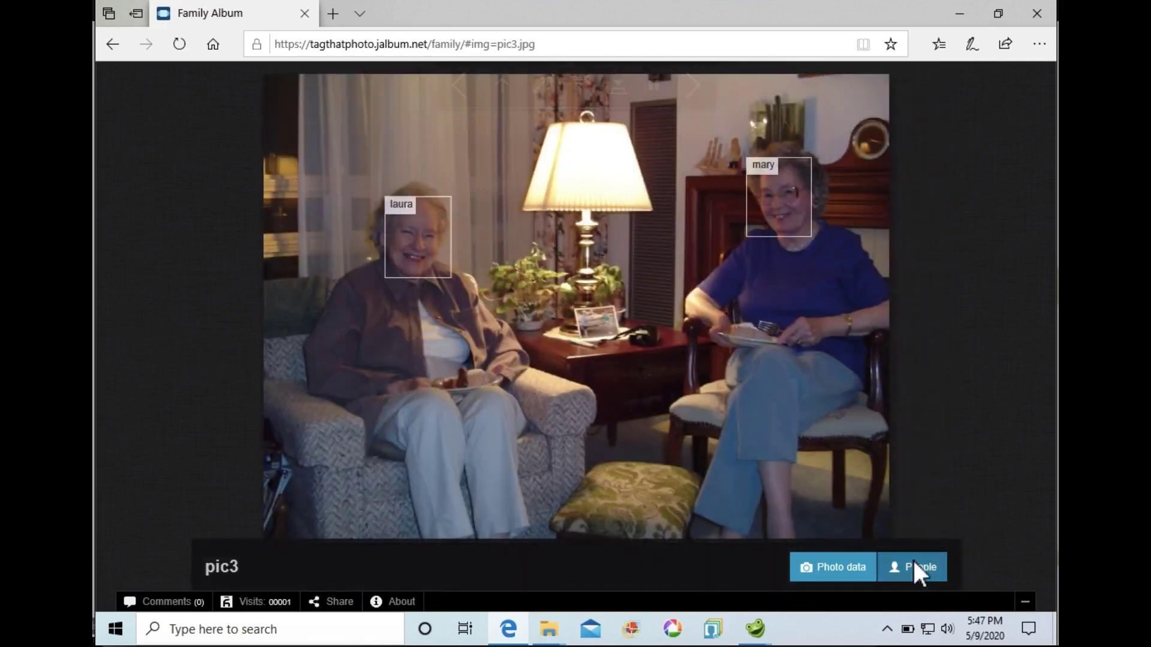